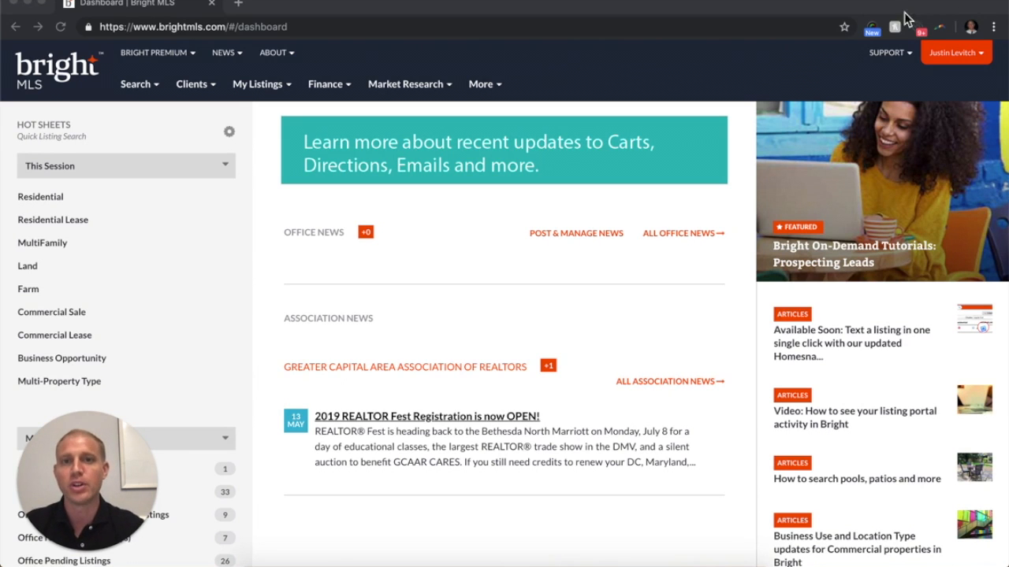
# Switch to the Word document and review the area, property value, equity and absentee criteria, then return to the browser.
pyautogui.click(495, 559)
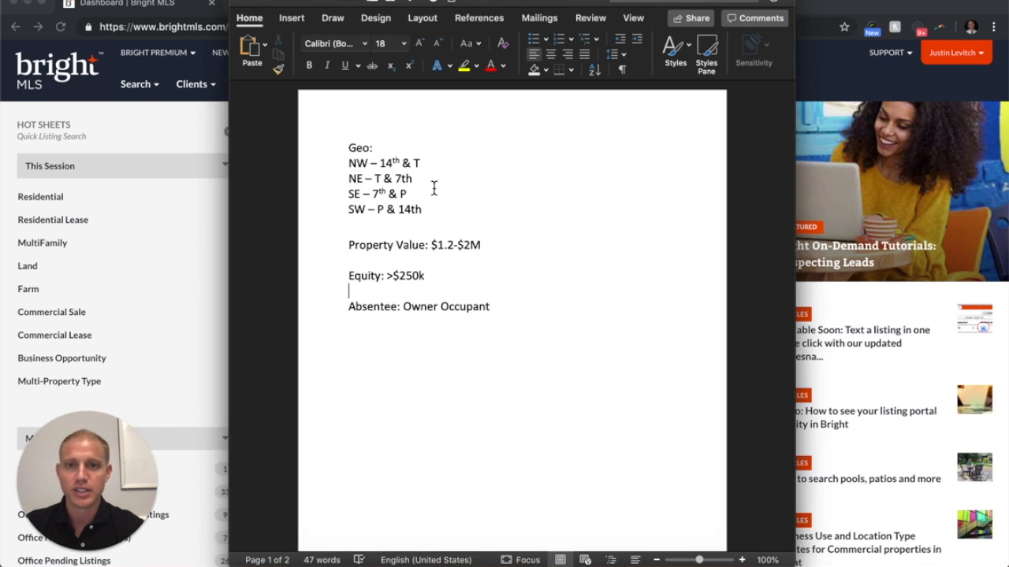
pyautogui.moveTo(428, 211); pyautogui.dragTo(357, 139)
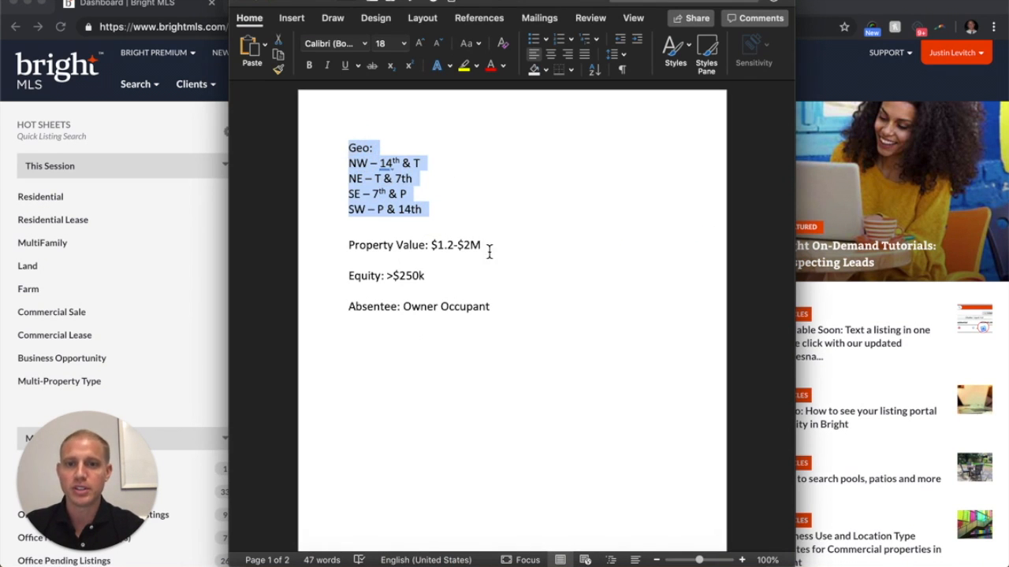
pyautogui.moveTo(486, 246); pyautogui.dragTo(345, 244)
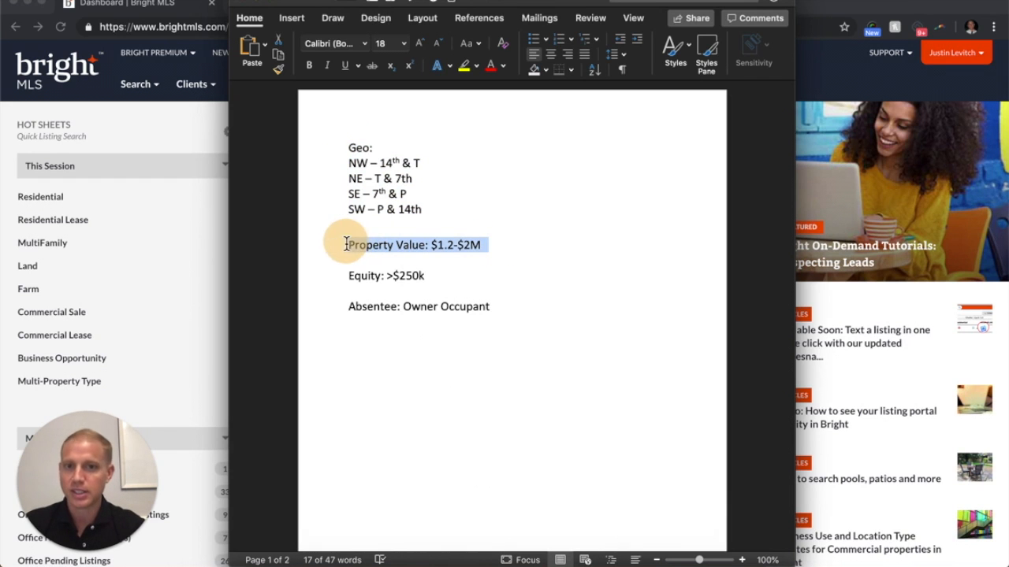
pyautogui.click(431, 279)
pyautogui.click(498, 312)
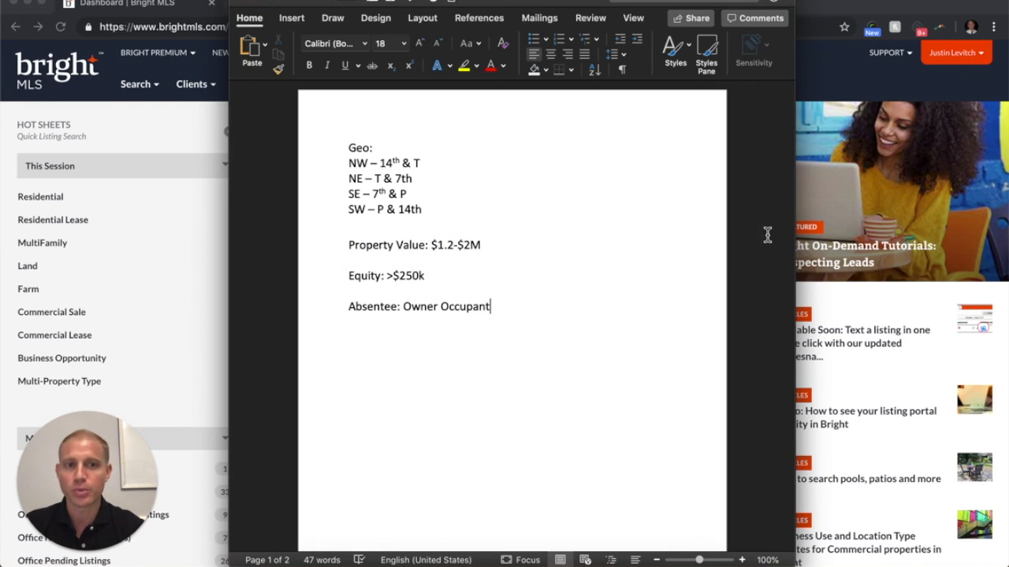
pyautogui.click(858, 85)
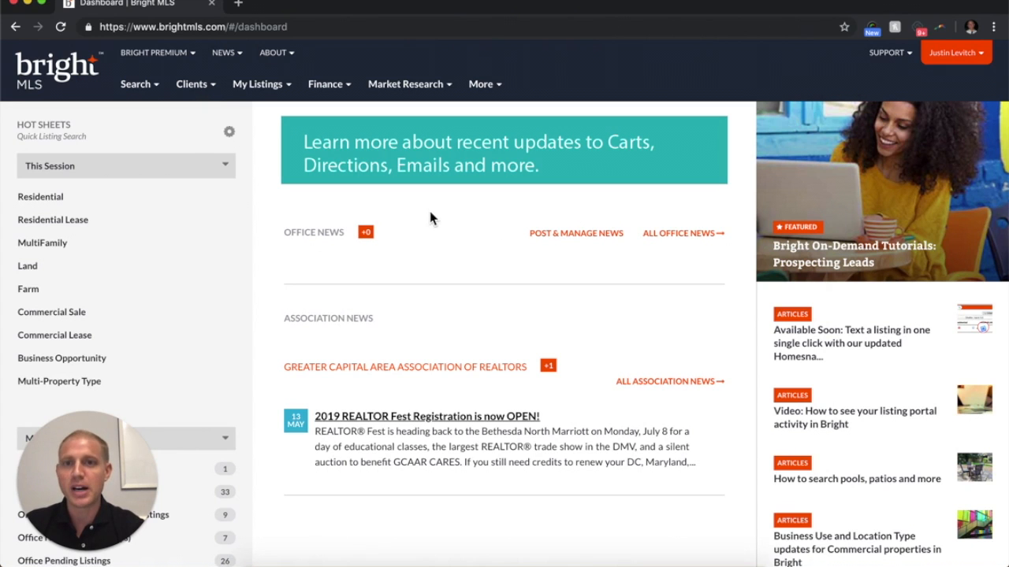
# Open Remine from the Bright MLS market research tools and show its Discover map without the results list.
pyautogui.click(417, 93)
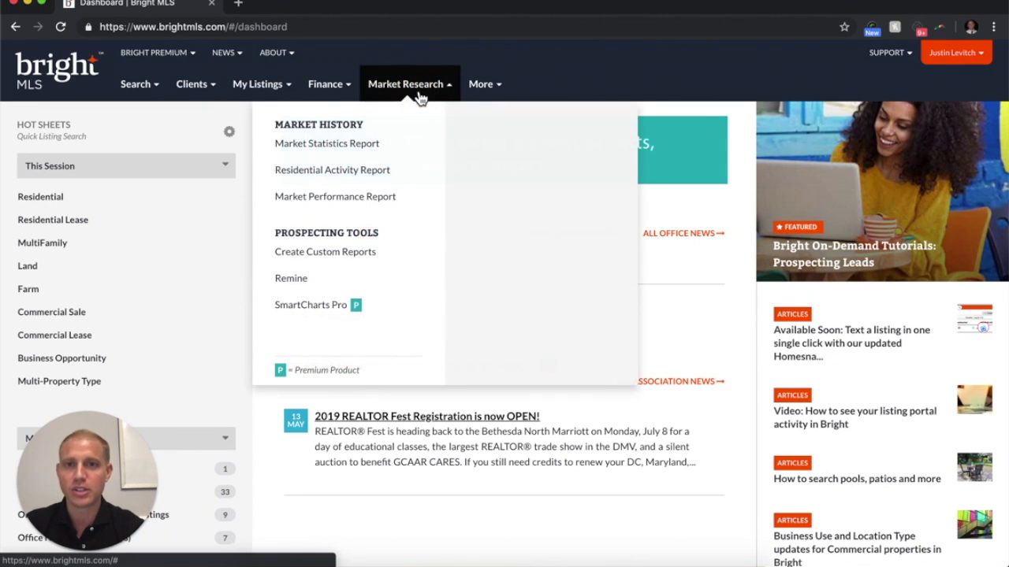
pyautogui.click(294, 278)
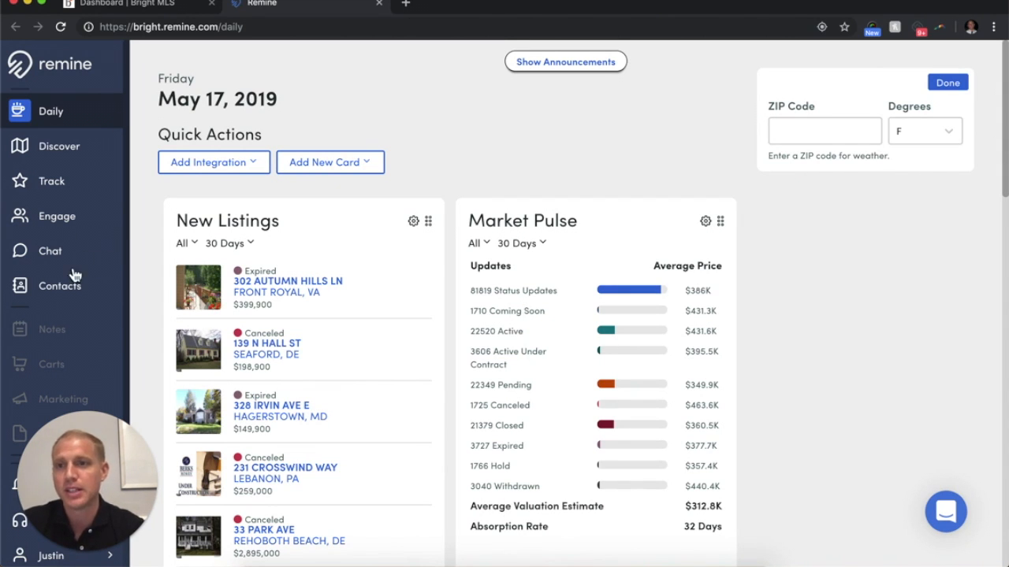
pyautogui.click(56, 150)
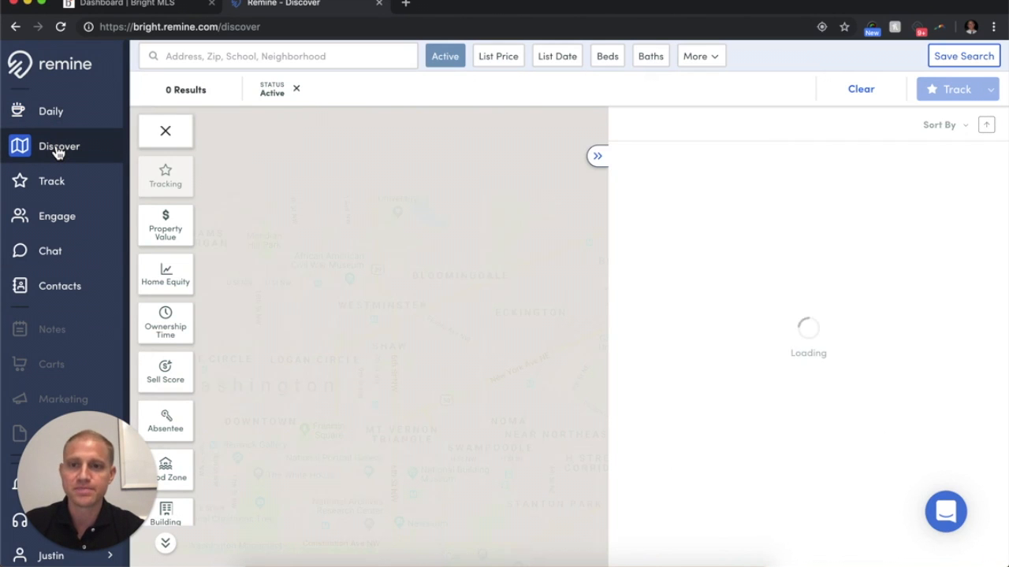
pyautogui.click(597, 156)
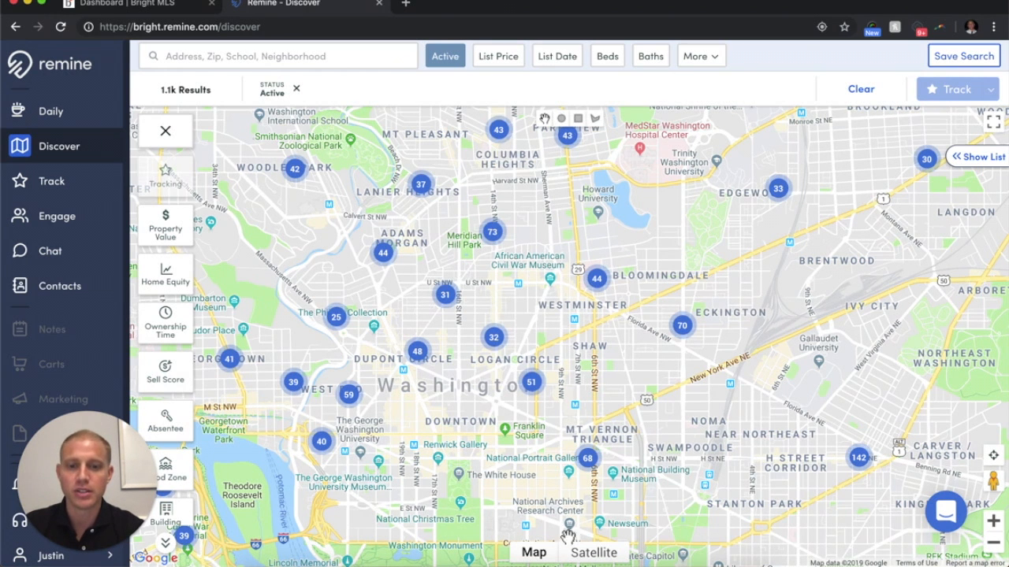
# Remove the Active status filter and outline the area bounded by 14th, T, 7th and P Streets NW with a polygon.
pyautogui.click(484, 557)
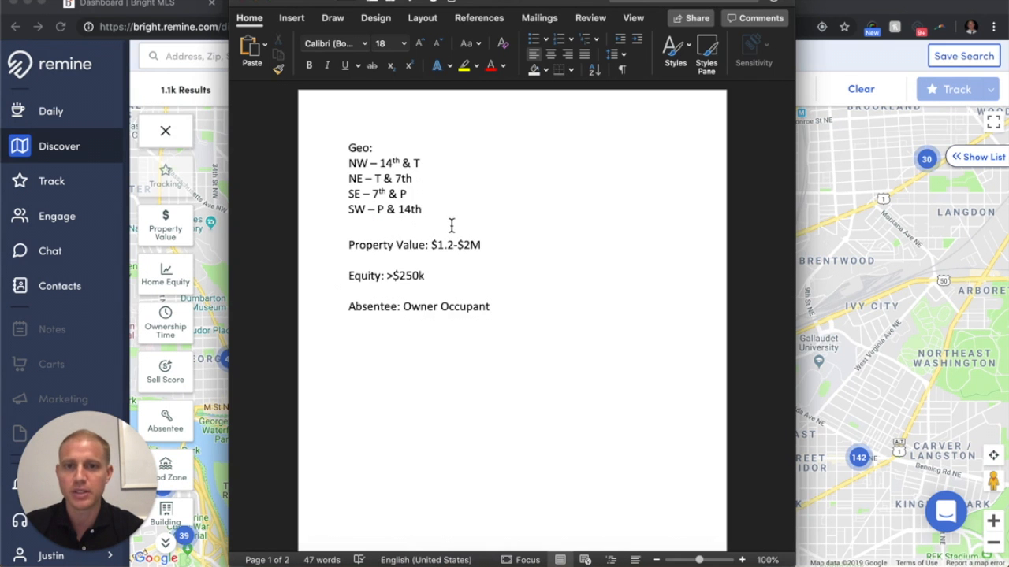
pyautogui.click(840, 259)
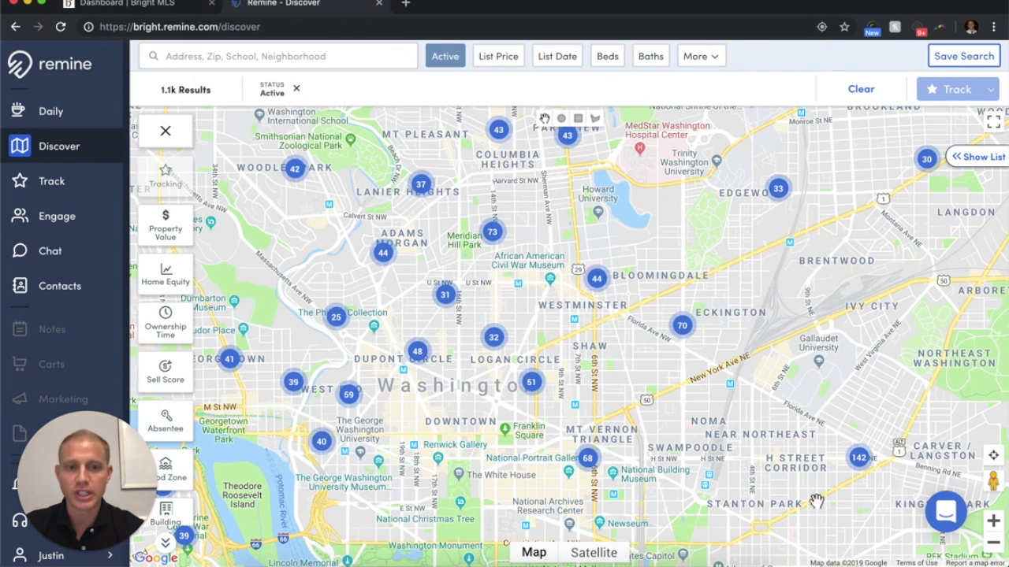
pyautogui.click(994, 521)
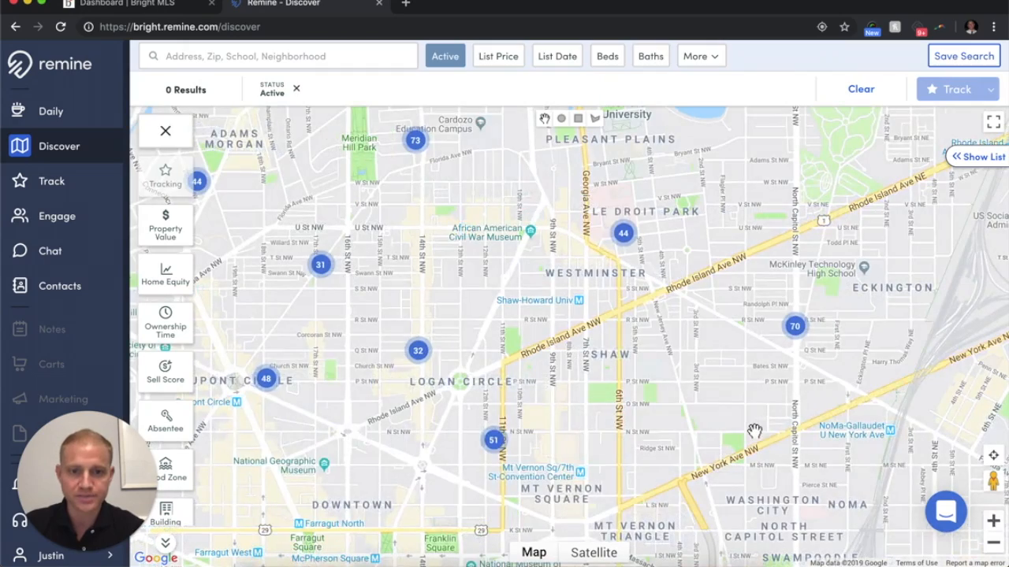
pyautogui.click(995, 521)
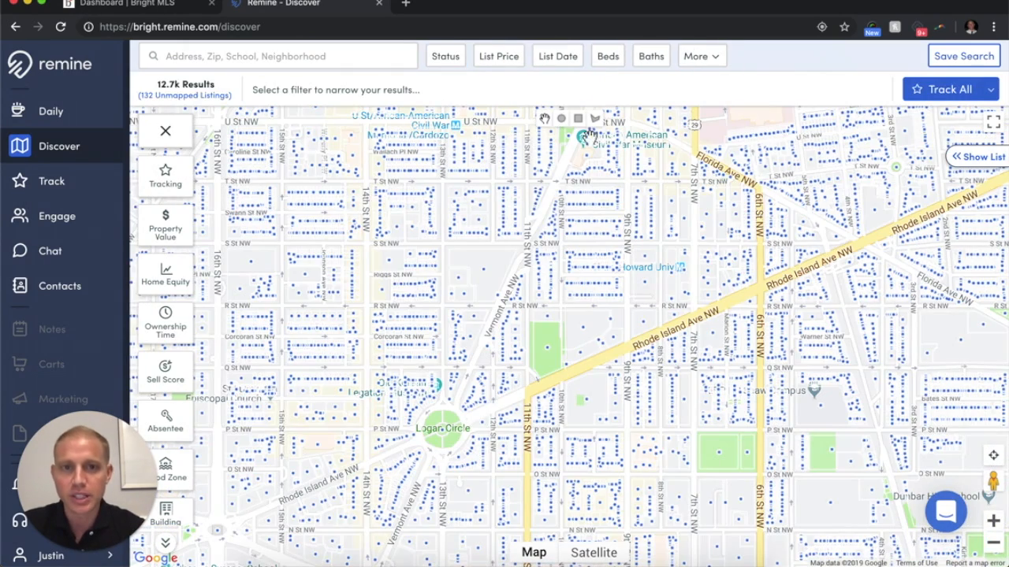
pyautogui.click(595, 118)
pyautogui.moveTo(364, 182)
pyautogui.mouseDown()
pyautogui.moveTo(627, 182)
pyautogui.moveTo(694, 260)
pyautogui.moveTo(697, 431)
pyautogui.moveTo(365, 428)
pyautogui.moveTo(364, 182)
pyautogui.mouseUp()
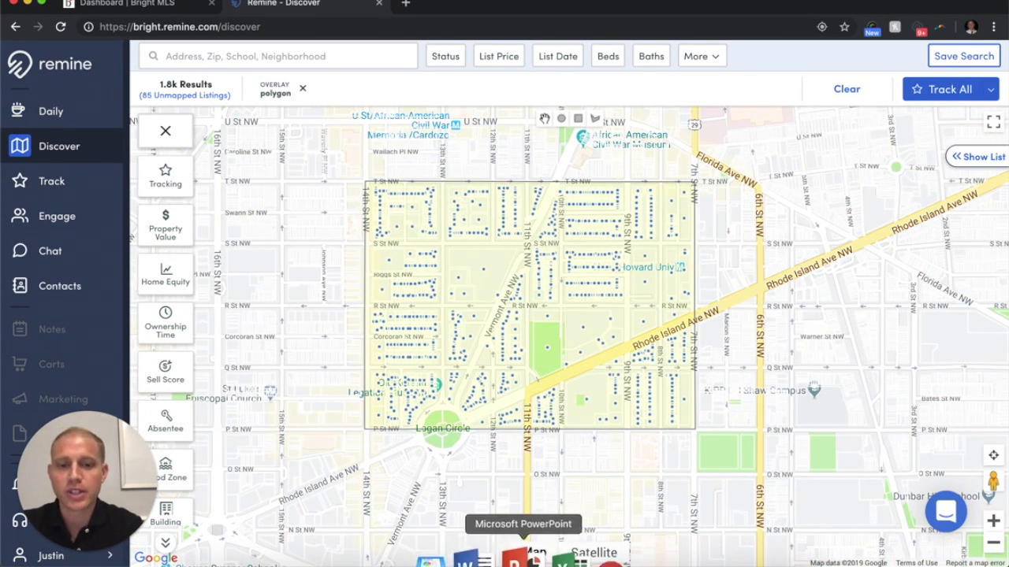
# Check the value criterion in the Word notes and filter the map to property values from 1200000 to 2000000.
pyautogui.click(491, 556)
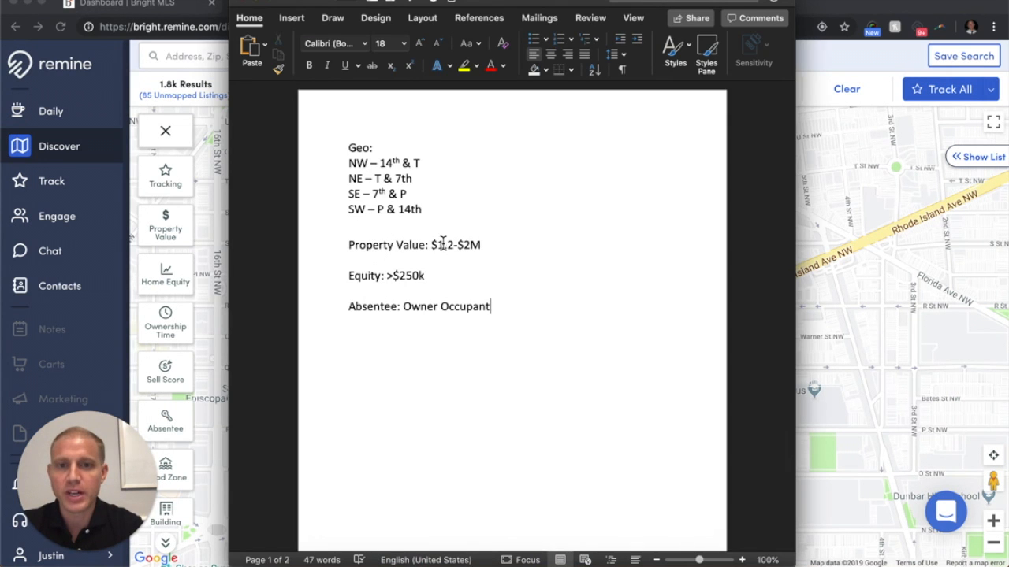
pyautogui.click(161, 228)
pyautogui.click(169, 233)
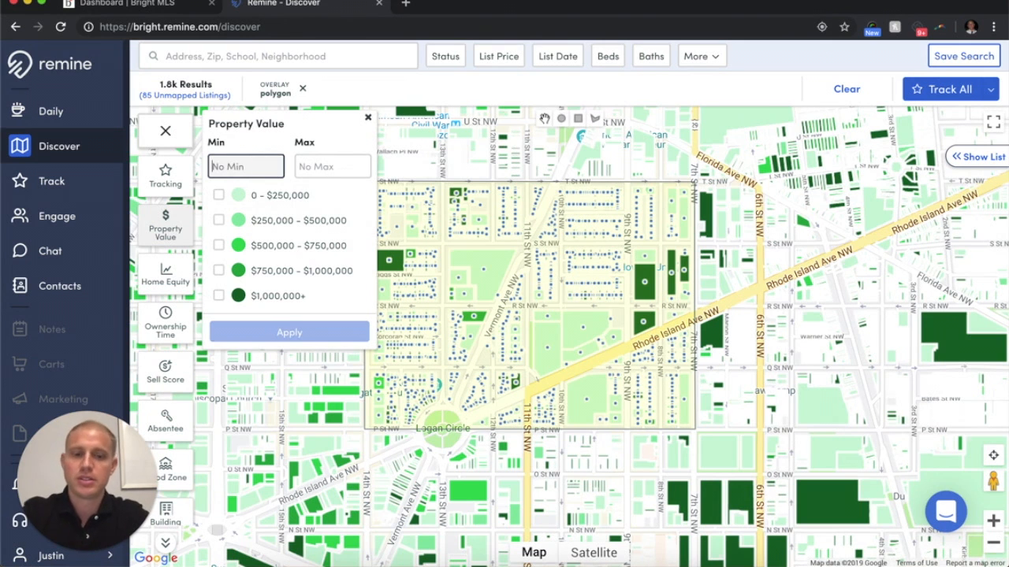
pyautogui.write('1200000')
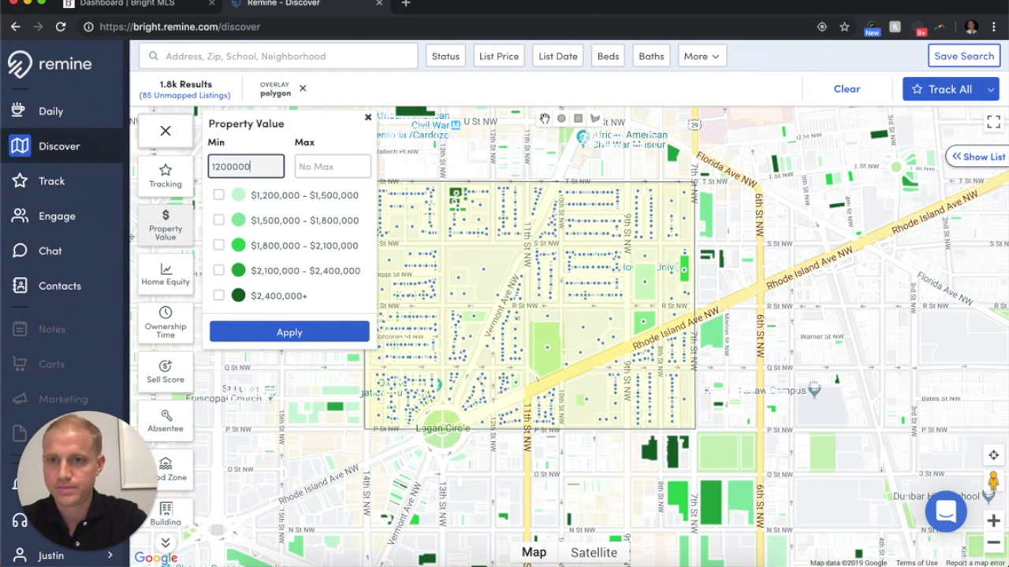
pyautogui.click(327, 166)
pyautogui.write('2000000')
pyautogui.click(286, 333)
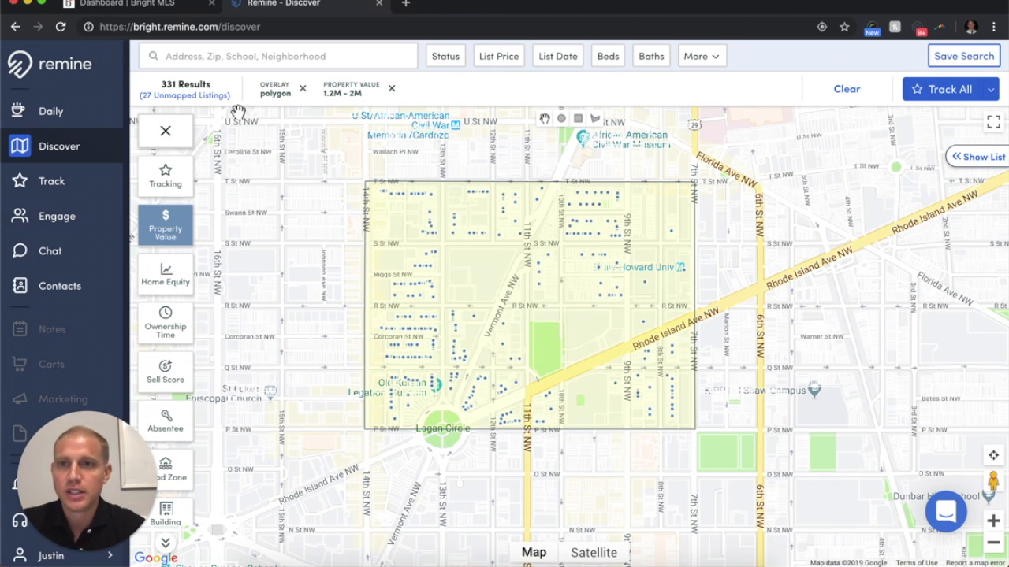
# Filter the properties to a minimum home equity of 250000.
pyautogui.click(166, 283)
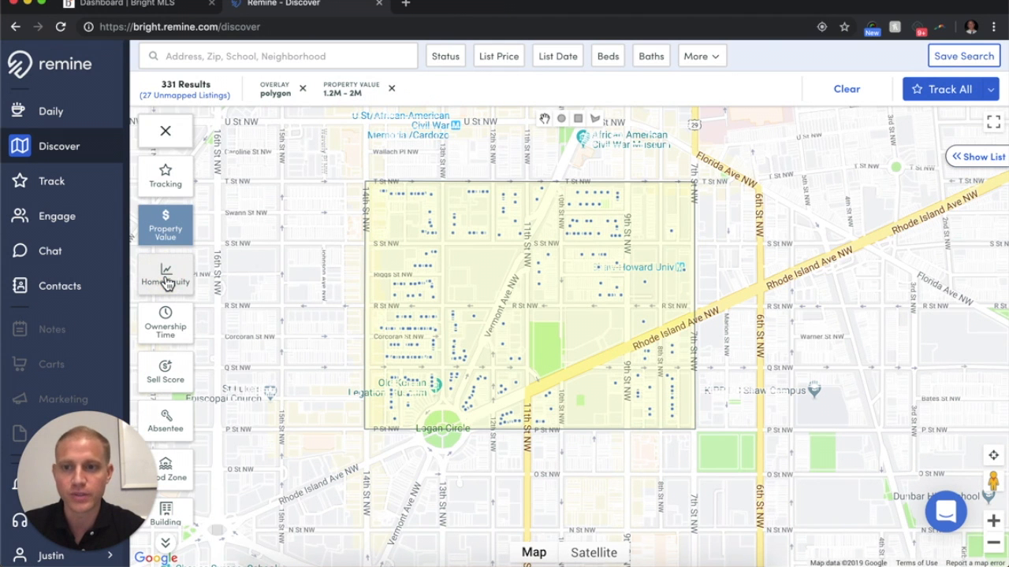
pyautogui.write('250000')
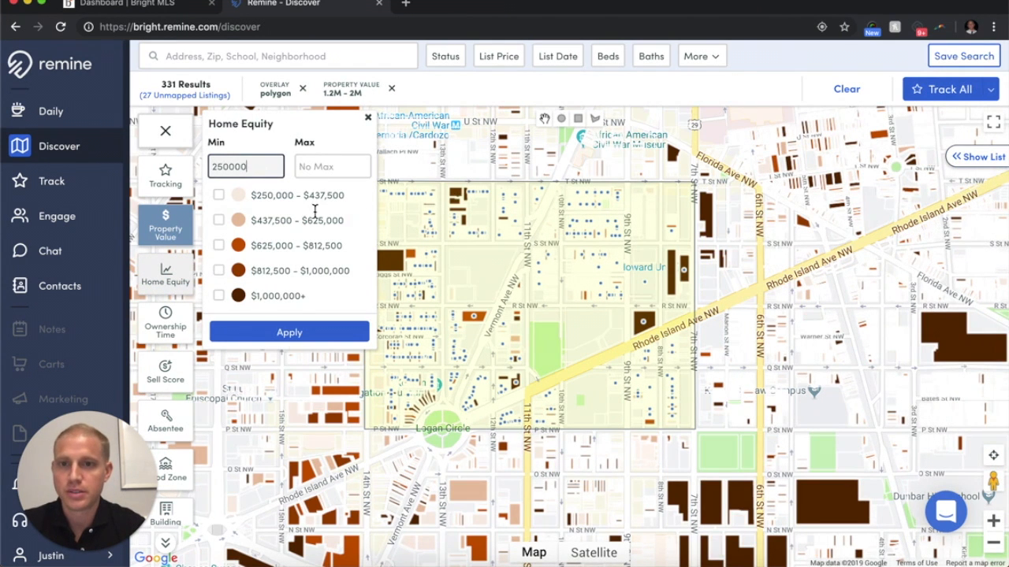
pyautogui.click(292, 332)
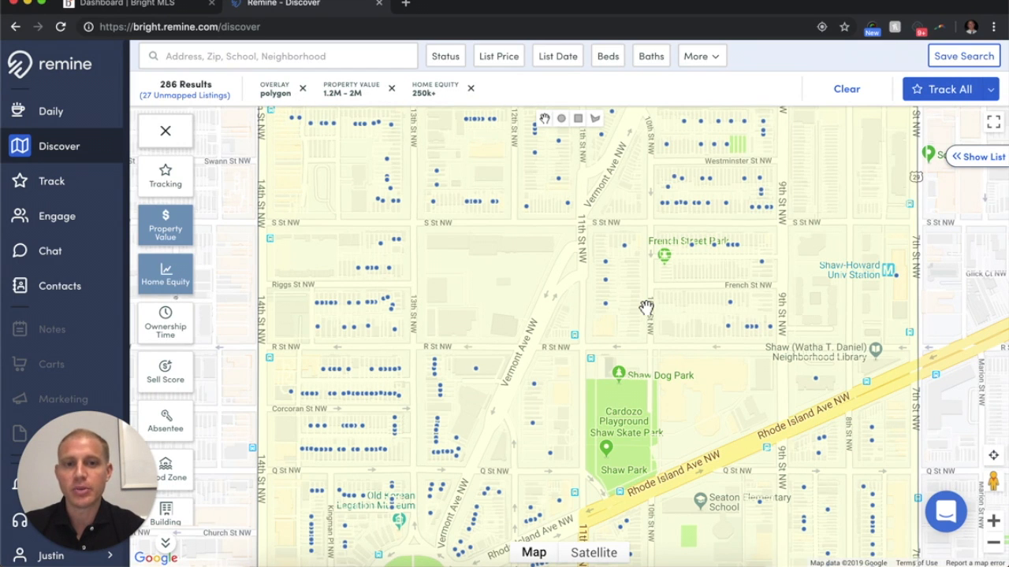
# Apply an Absentee filter that keeps only Owner Occupant properties.
pyautogui.click(178, 434)
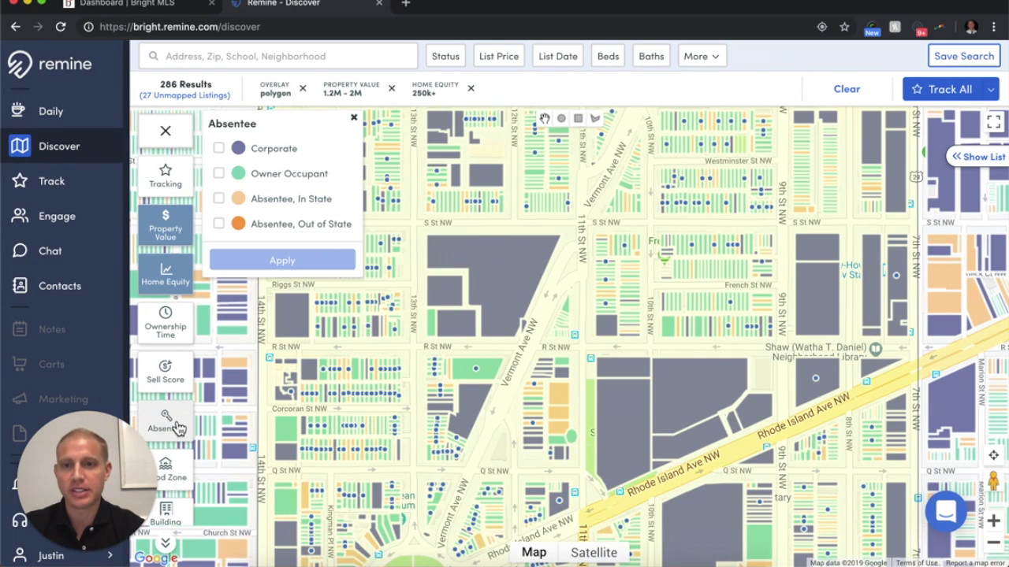
pyautogui.click(219, 176)
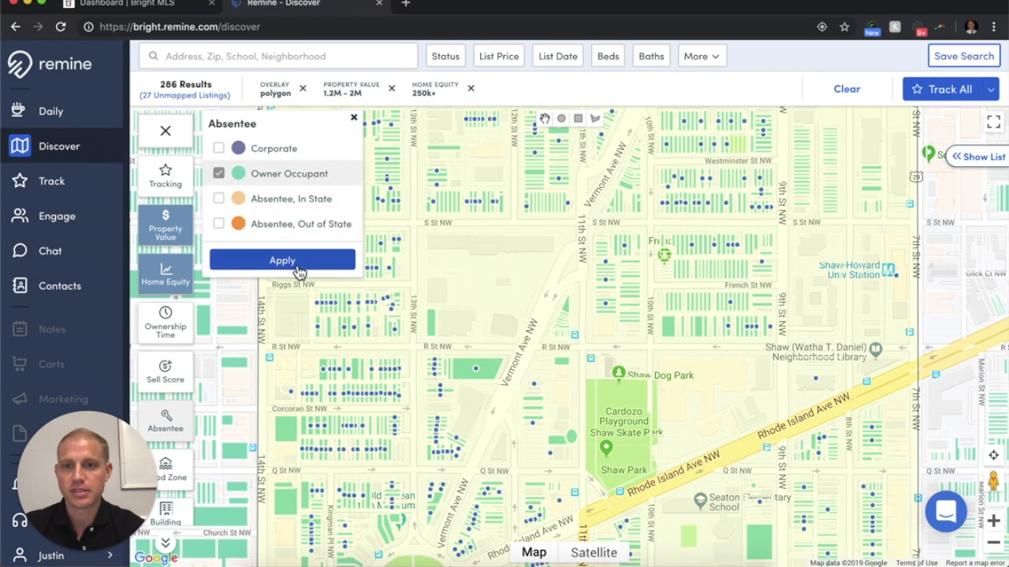
pyautogui.click(293, 263)
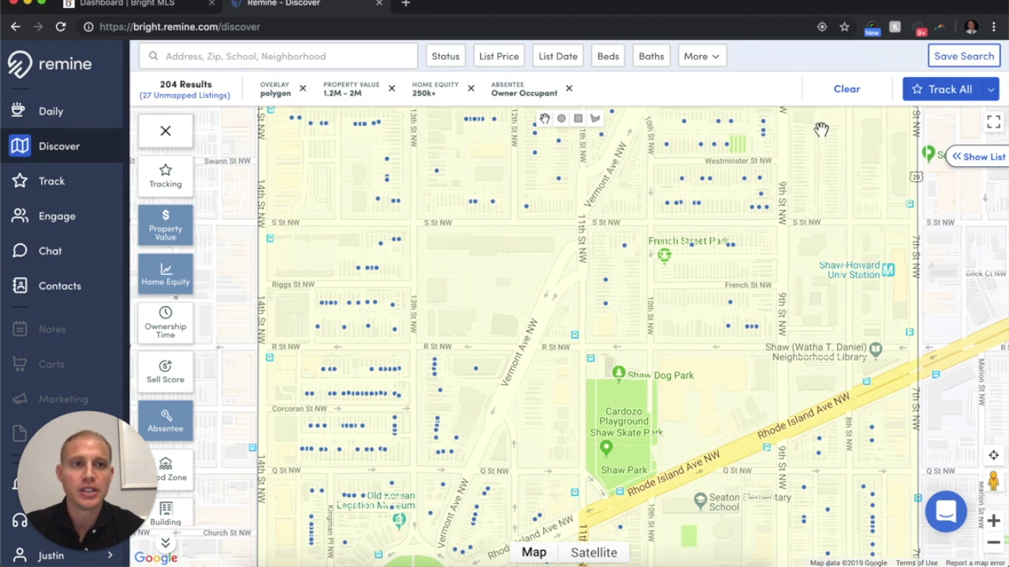
# Track all the filtered properties and select every one of them in the tracked properties list.
pyautogui.click(952, 90)
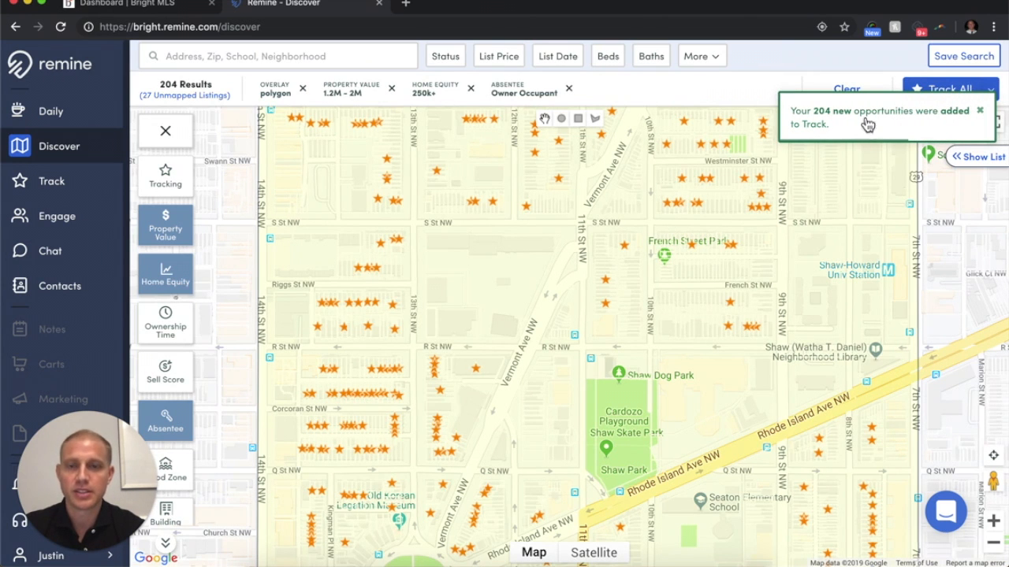
pyautogui.click(52, 182)
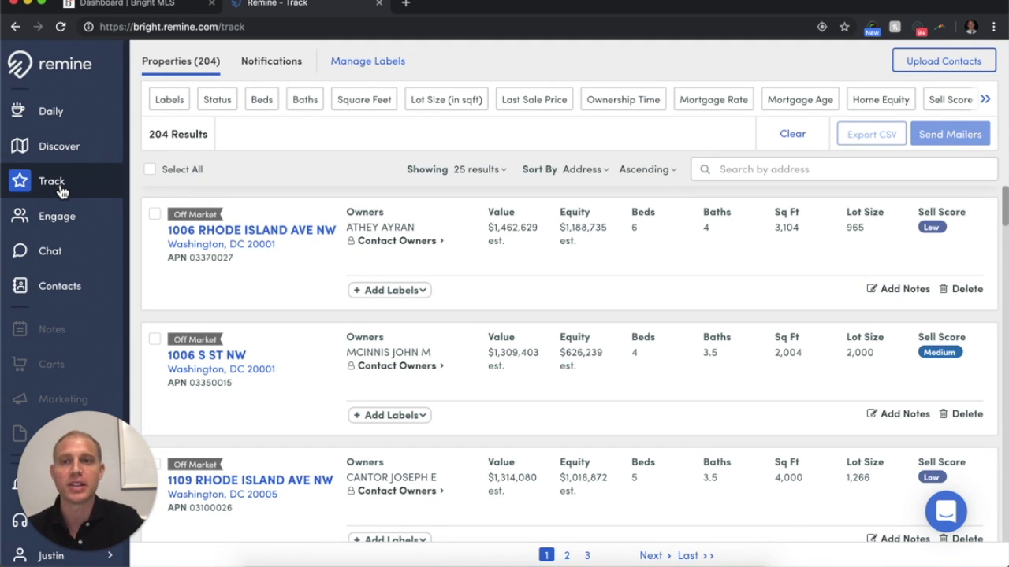
pyautogui.click(151, 171)
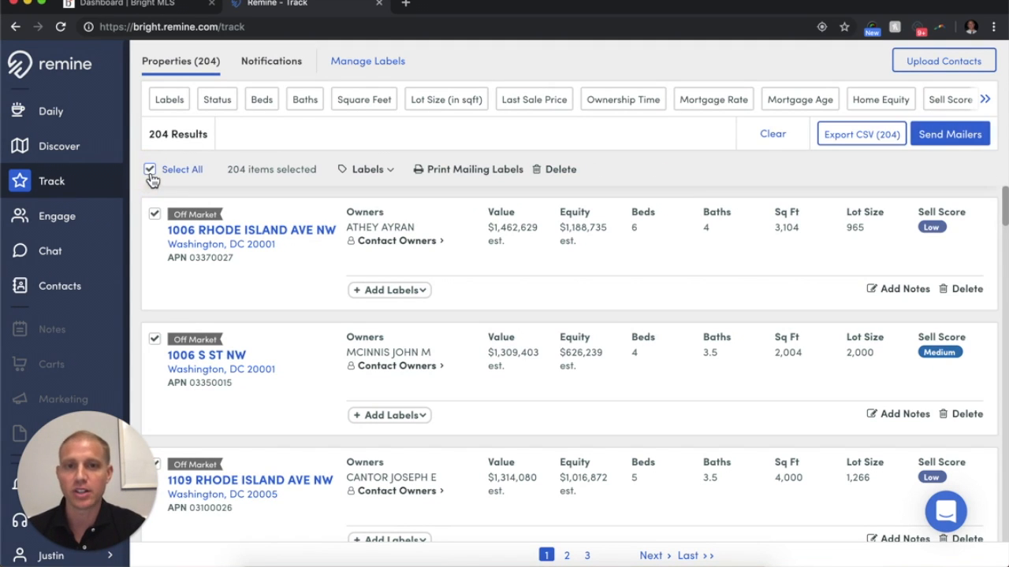
# Set up a CSV export of the selected properties named tsttopst1milto2mil and review the columns it includes.
pyautogui.click(862, 139)
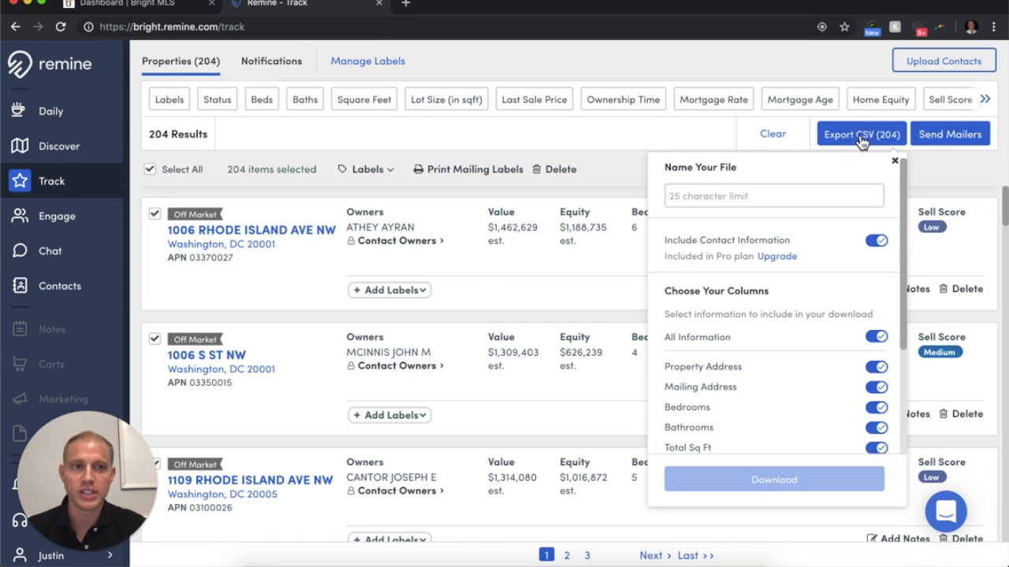
pyautogui.click(727, 196)
pyautogui.write('tsttopst1milto2mil')
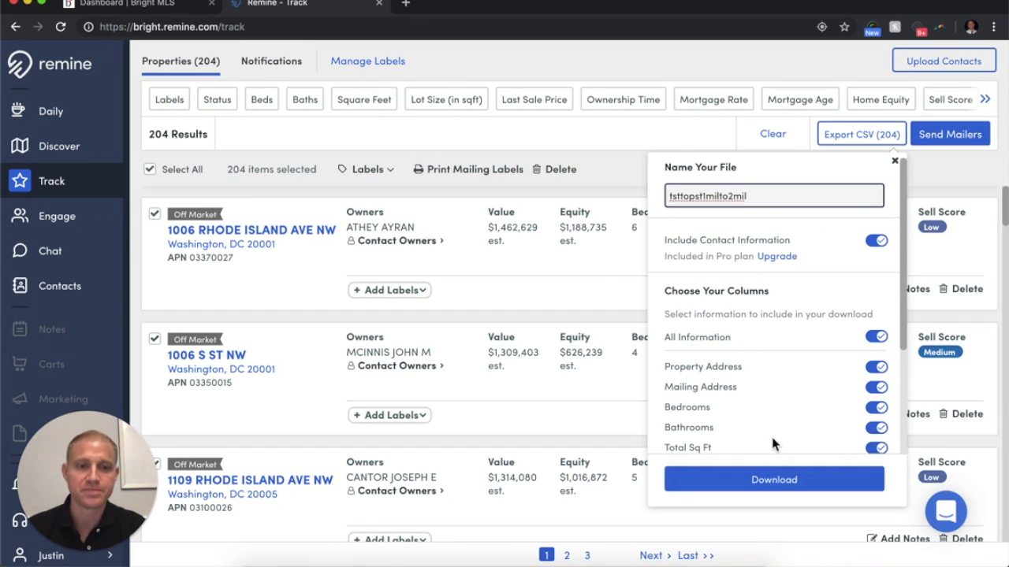
pyautogui.scroll(-1, 780, 419)
pyautogui.scroll(-3, 774, 365)
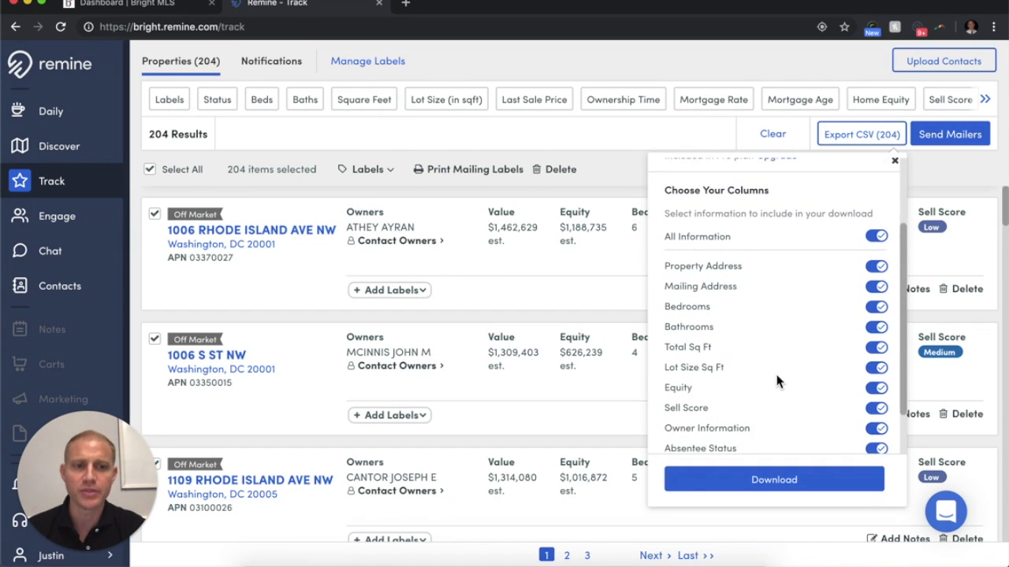
pyautogui.scroll(2, 777, 381)
pyautogui.scroll(3, 776, 381)
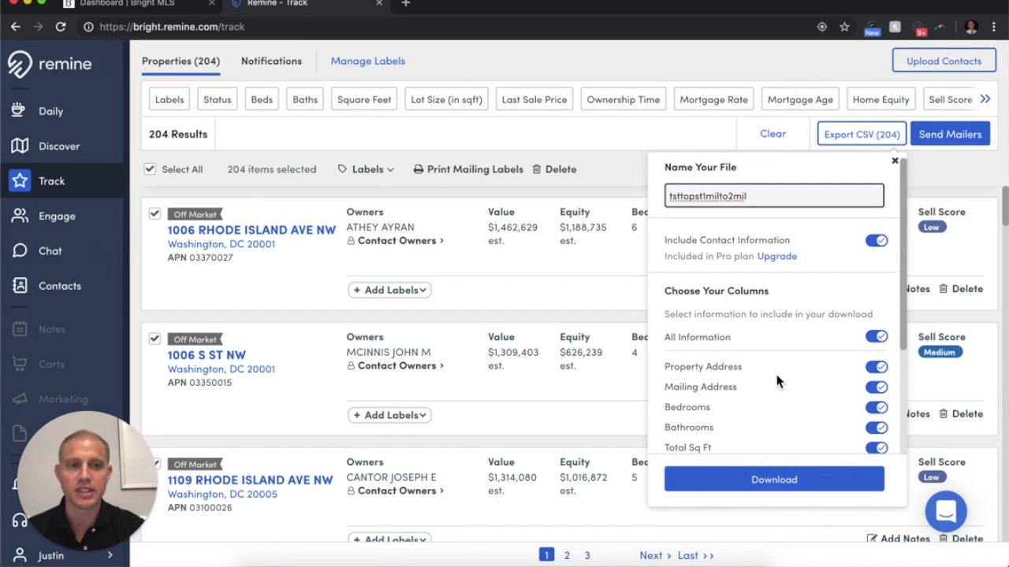
# Generate the CSV export and download the finished file.
pyautogui.click(769, 482)
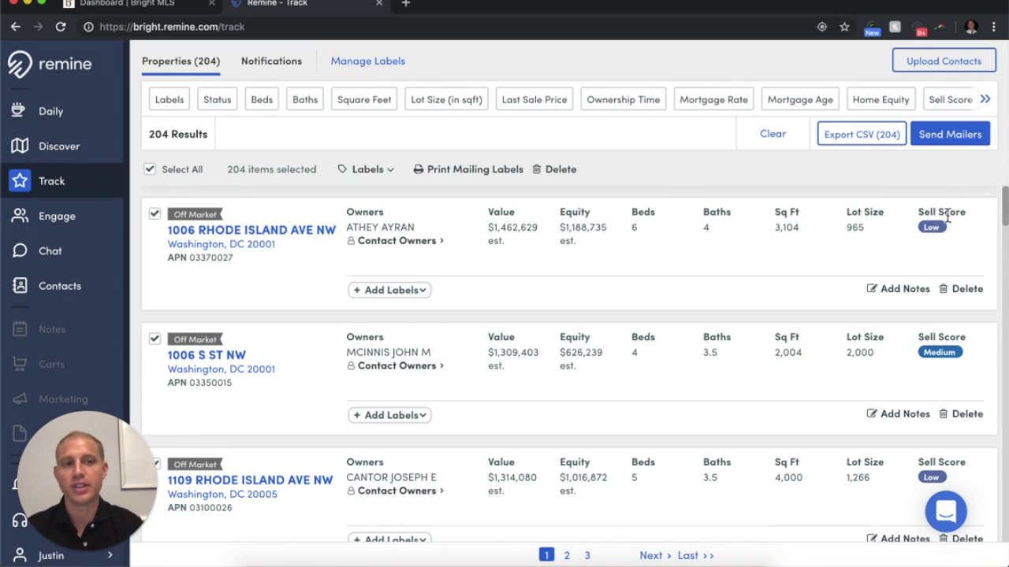
pyautogui.click(947, 242)
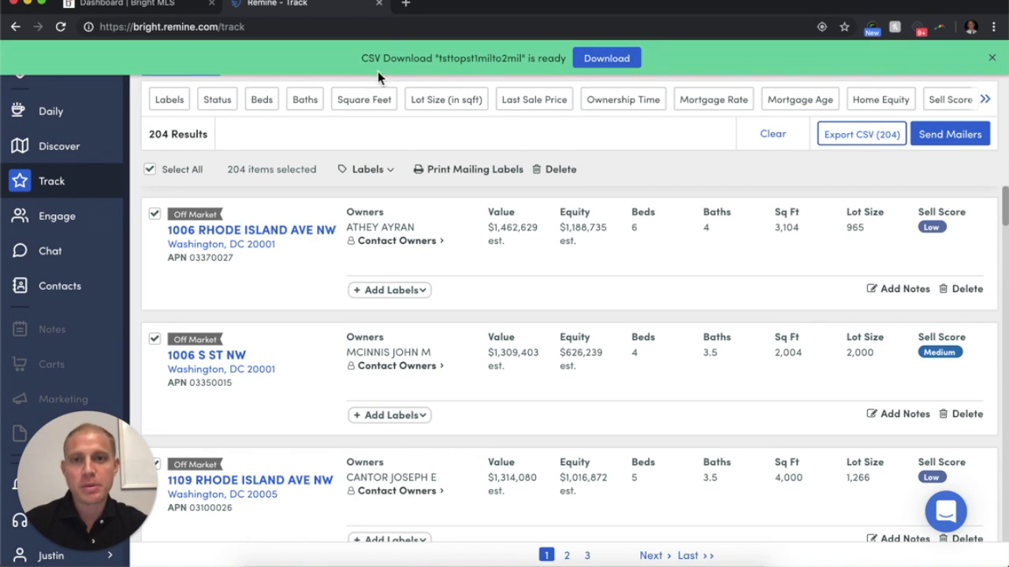
pyautogui.click(605, 62)
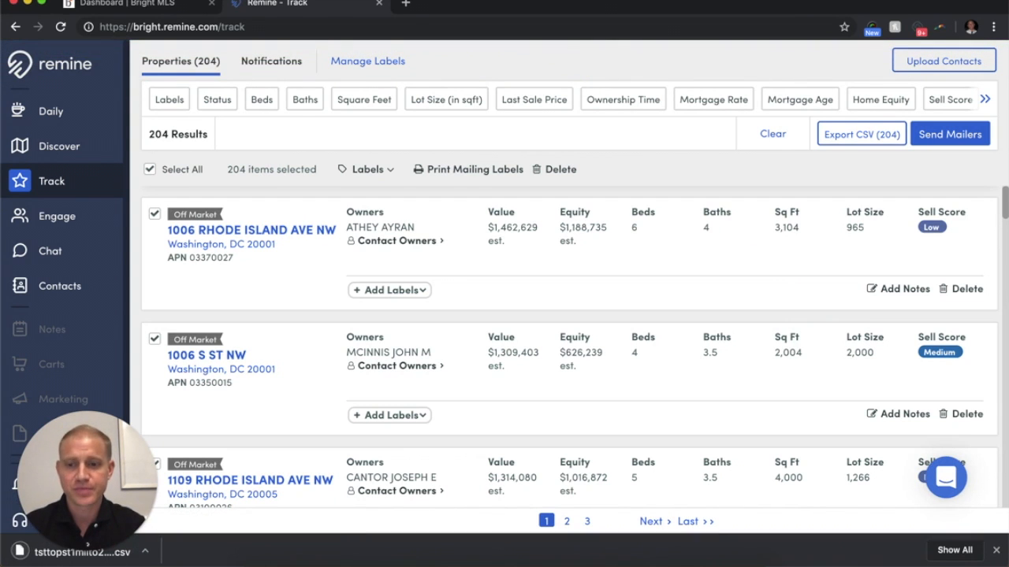